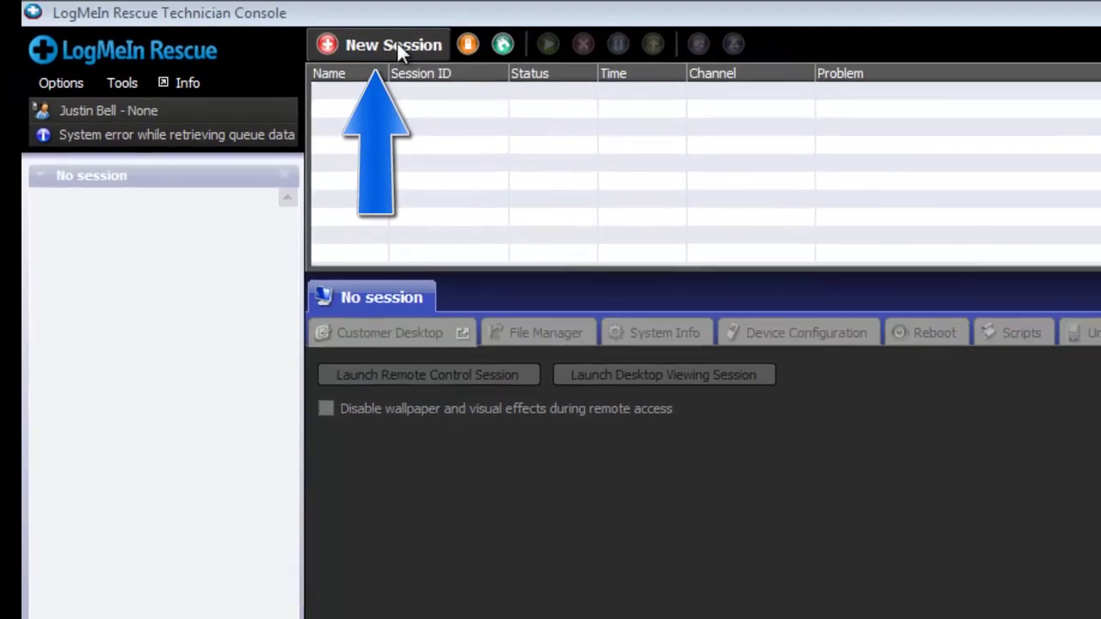
Step: Start a new session, entering the customer's name and the problem 'cant login'
click(412, 46)
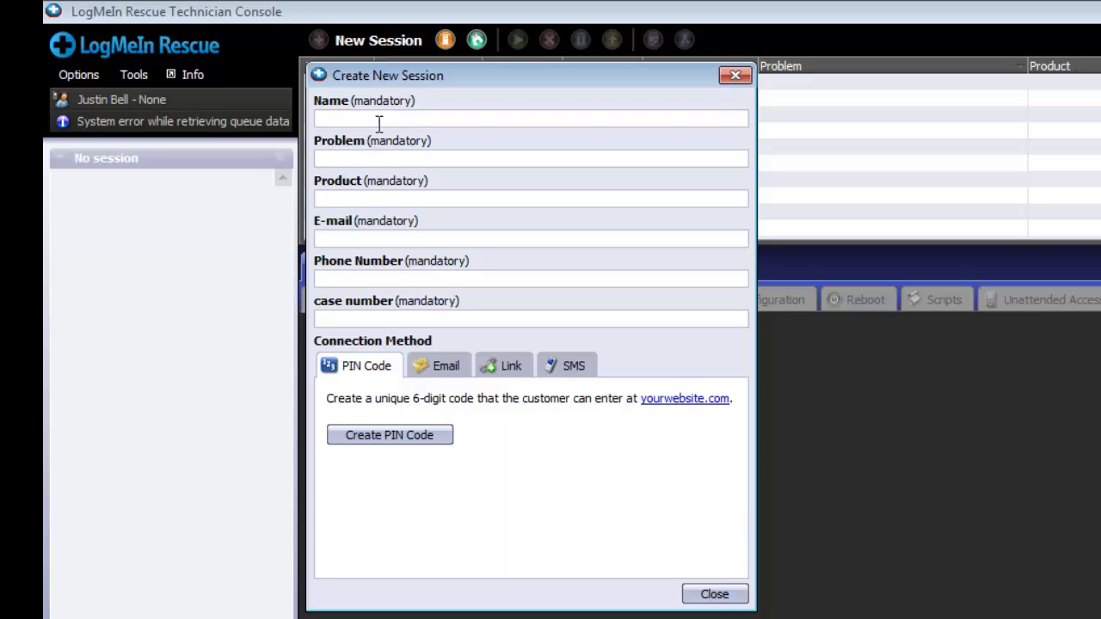
text(justin)
key(Tab)
text(cant login)
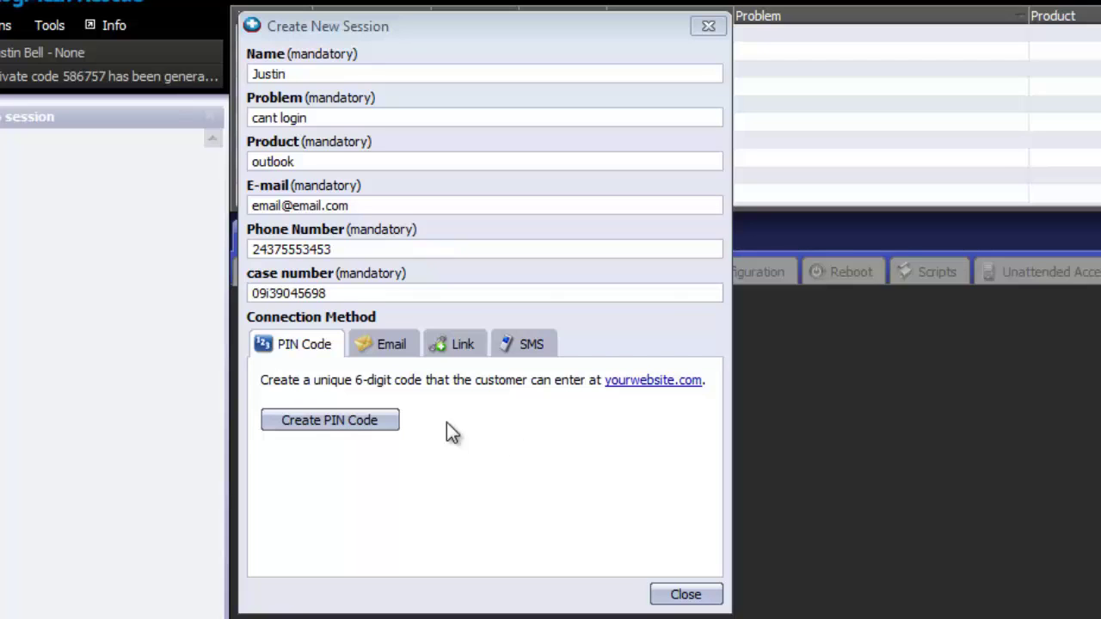
Step: Generate the session's PIN code and switch to the customer's browser window
click(349, 422)
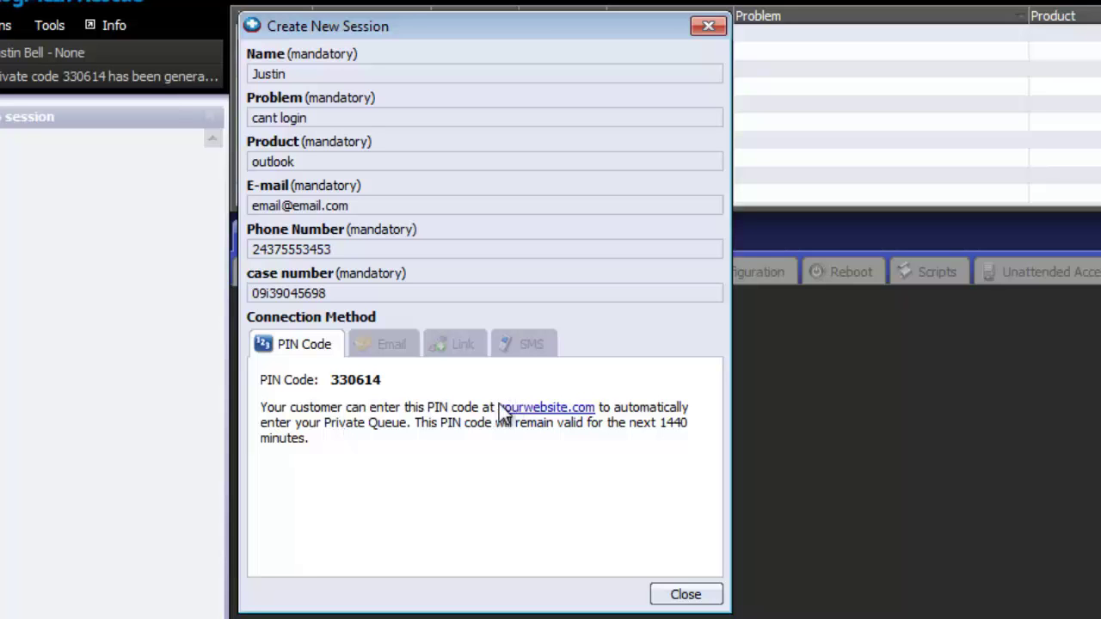
key(Tab)
key(alt+Tab)
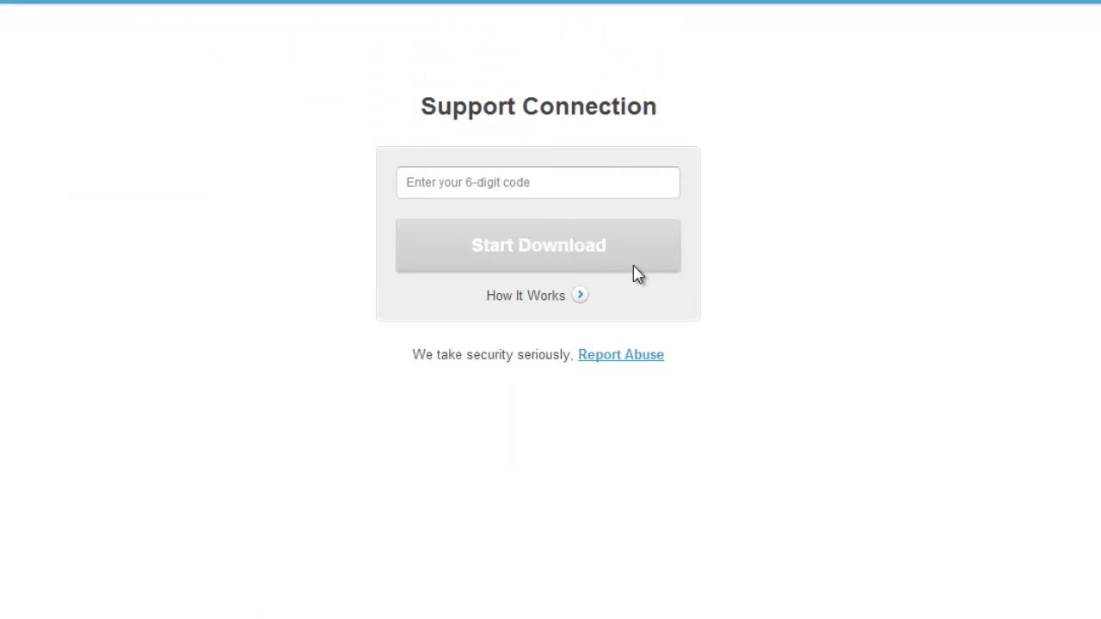
Step: Paste the 6-digit session code into the page and start the applet download
click(603, 189)
text(586757)
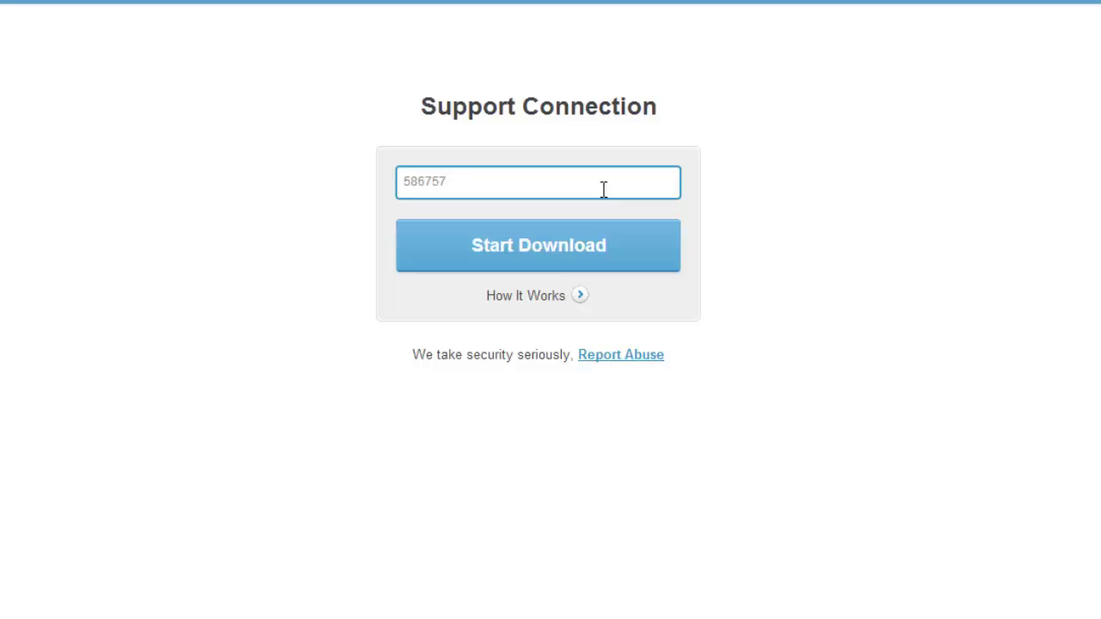
click(585, 269)
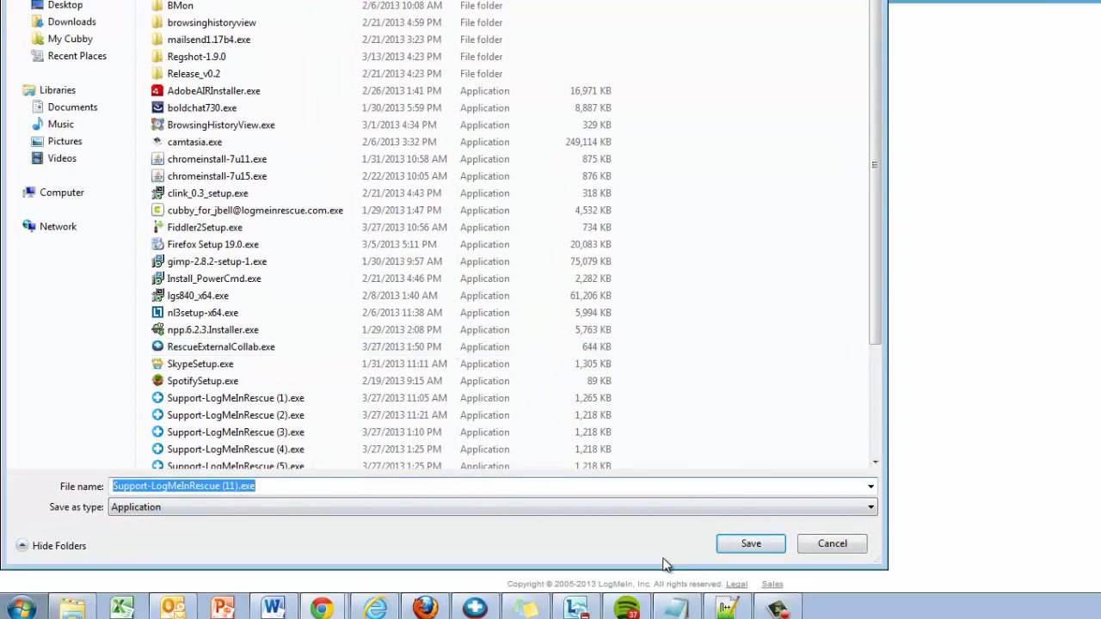
Step: Save and run the downloaded Support-LogMeInRescue.exe applet
click(731, 543)
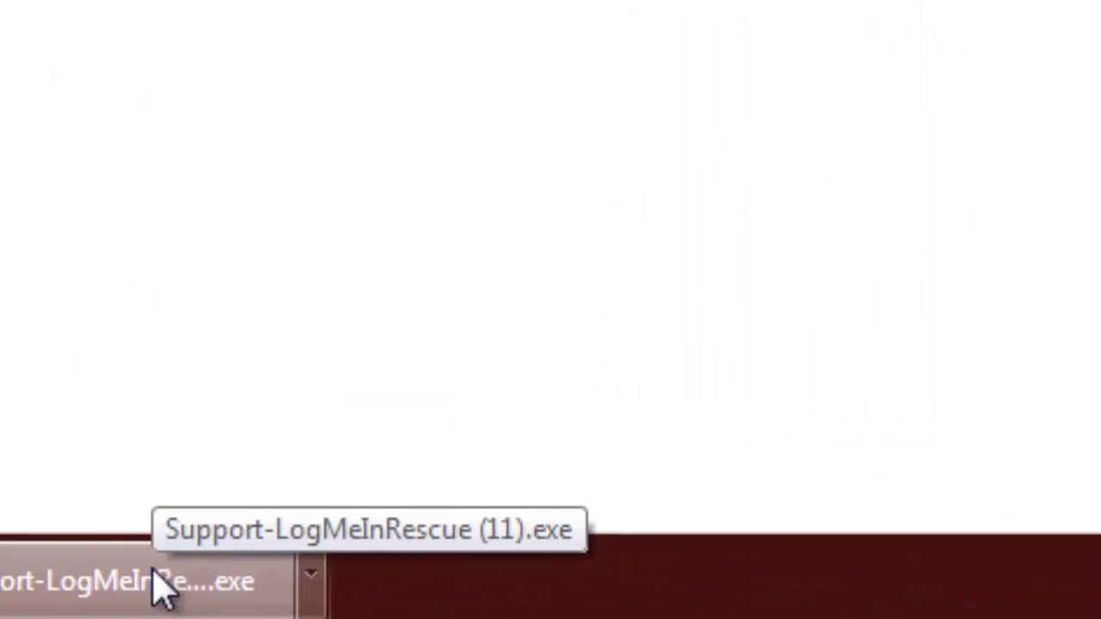
click(346, 490)
click(550, 371)
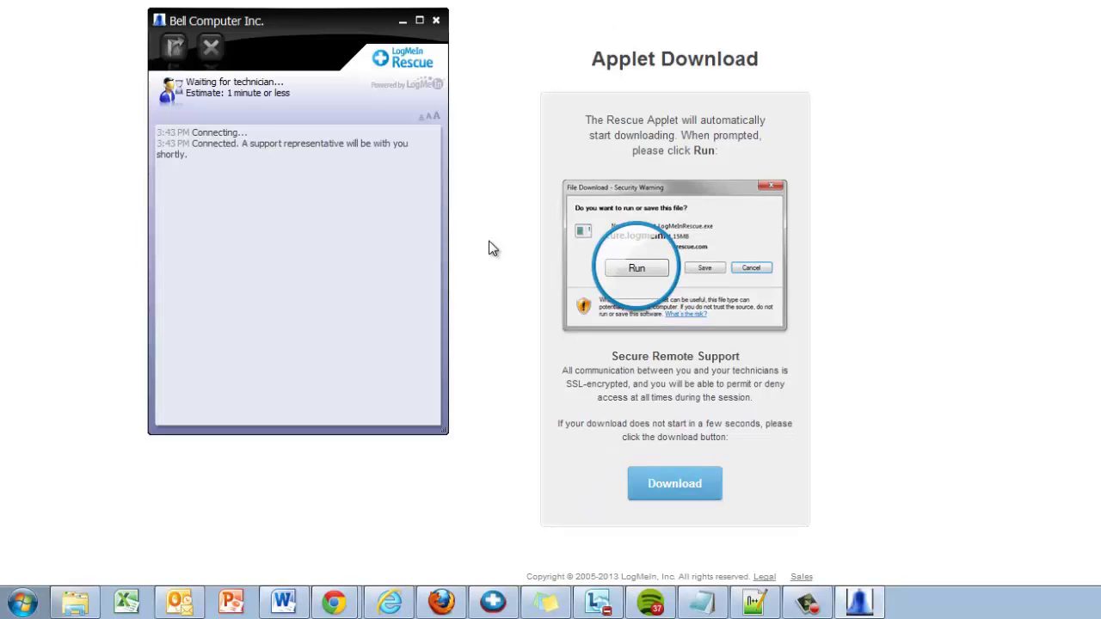
Step: Back in the console, close the new session form and pick up the waiting session
click(493, 601)
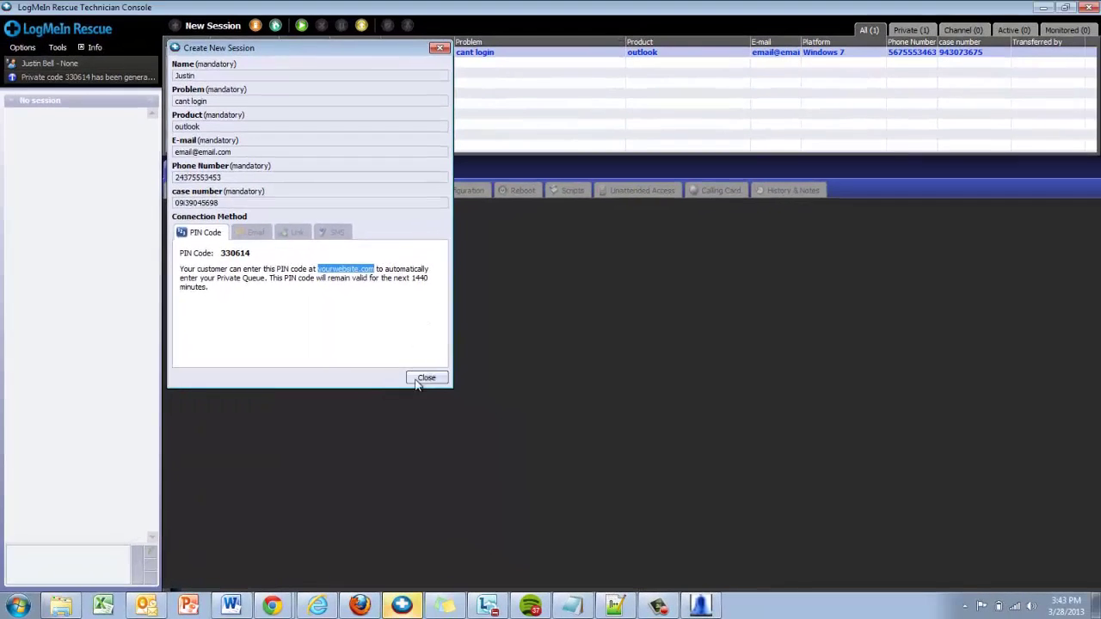
click(423, 379)
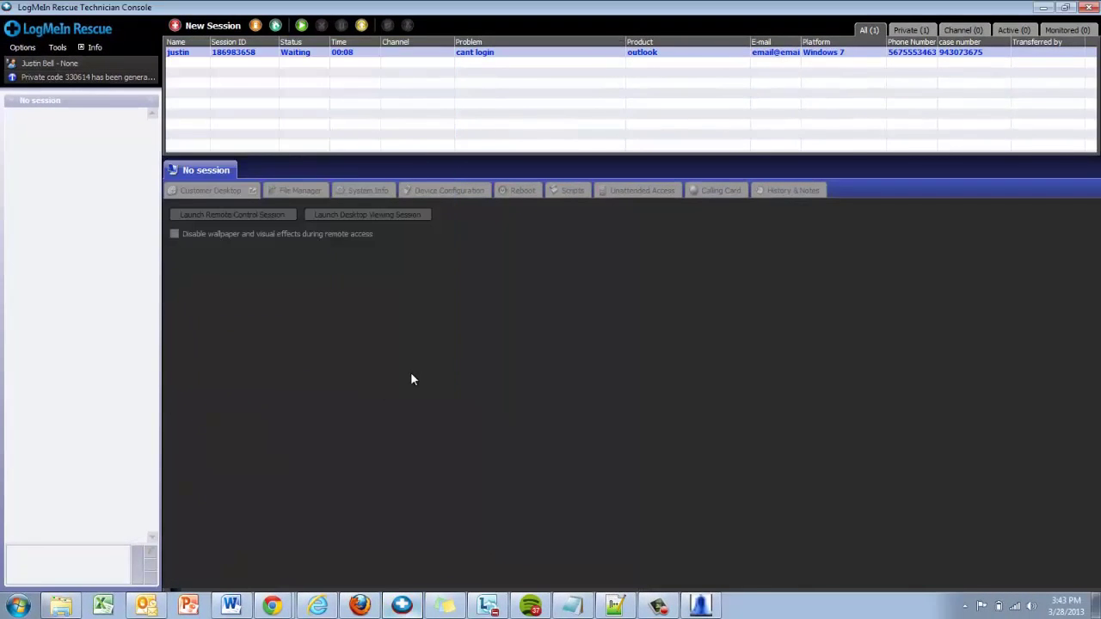
double_click(312, 55)
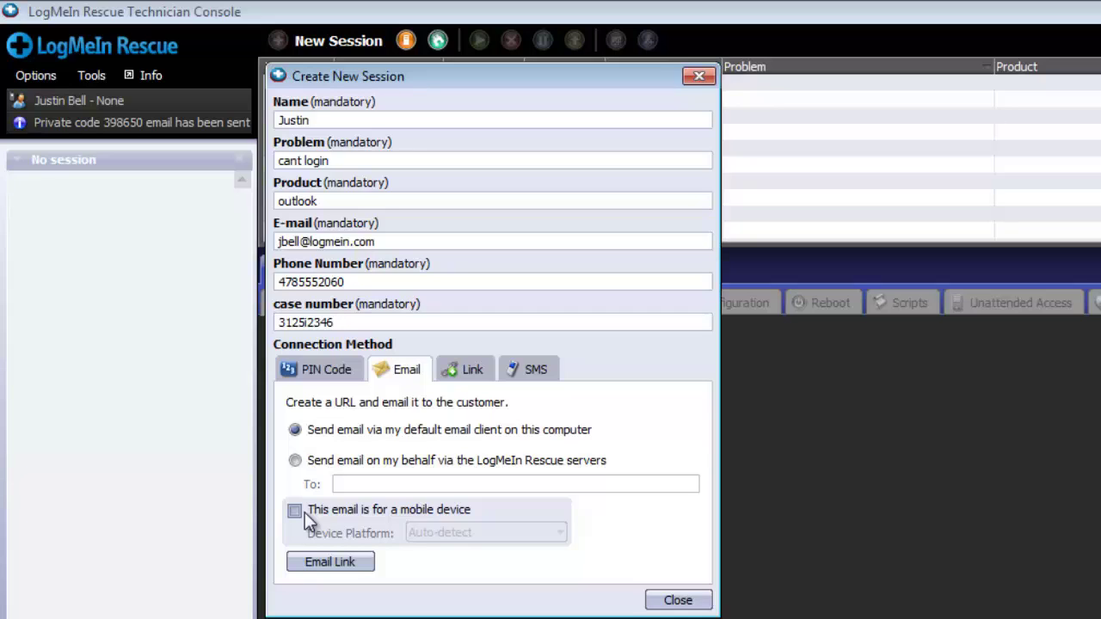
Step: Leave the mobile-device option unchecked and email the session link through the default mail client
click(303, 510)
click(509, 534)
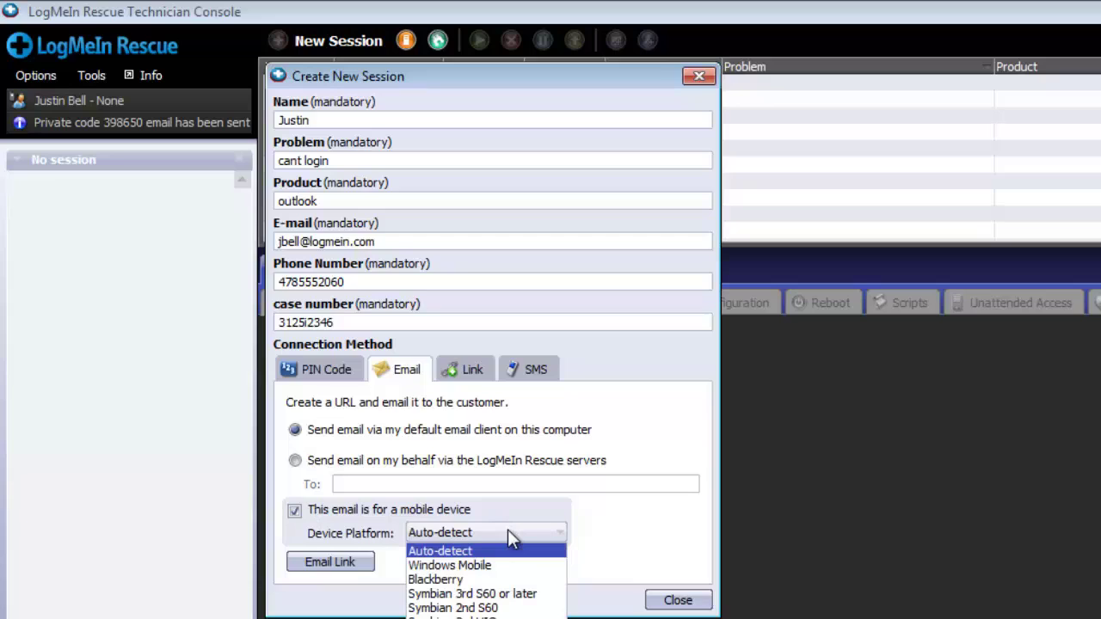
click(508, 530)
click(374, 508)
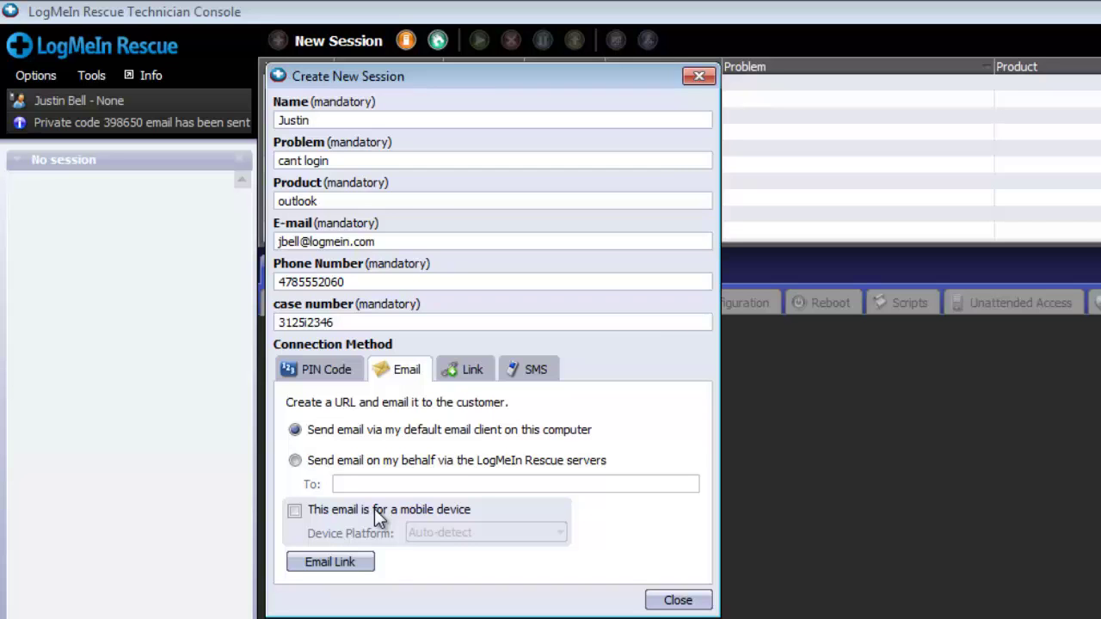
click(342, 563)
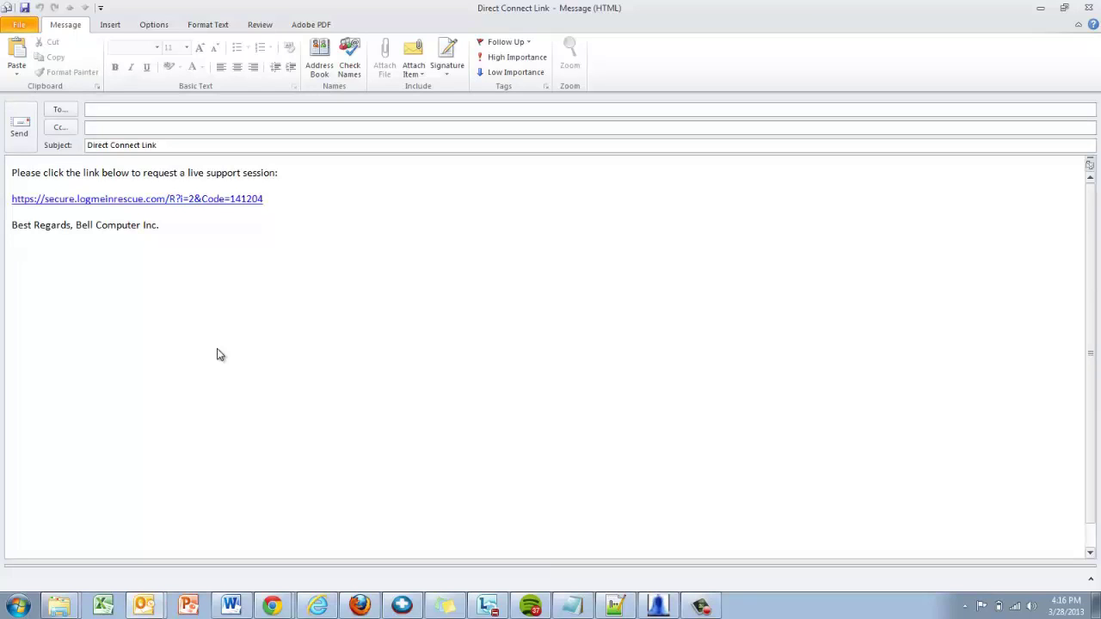
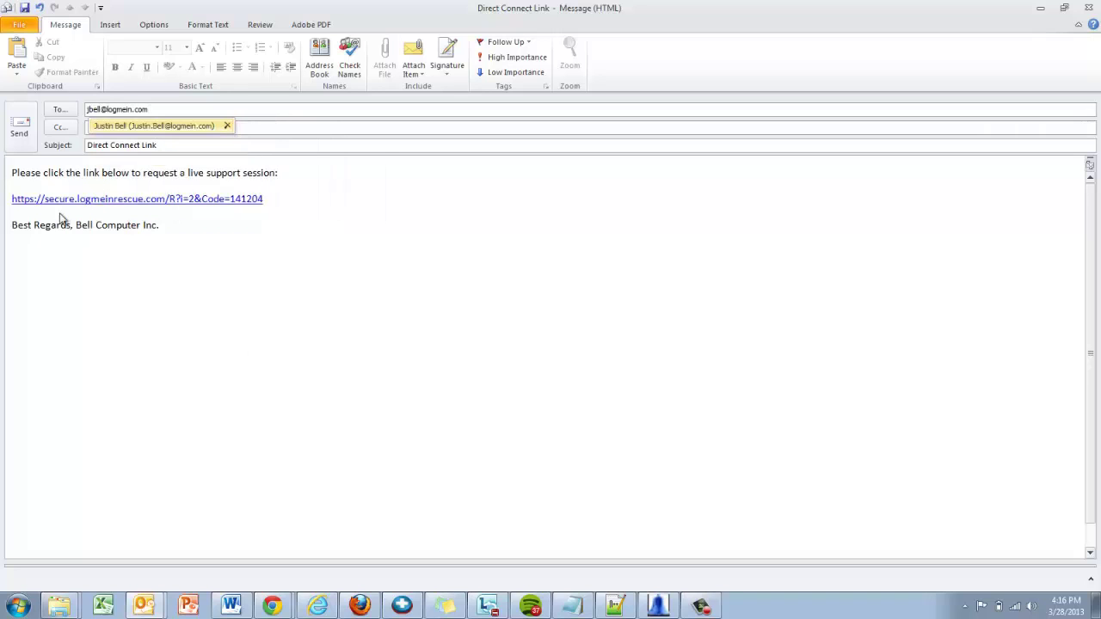
Step: Address the Direct Connect Link message to the customer's e-mail address and send it
click(20, 129)
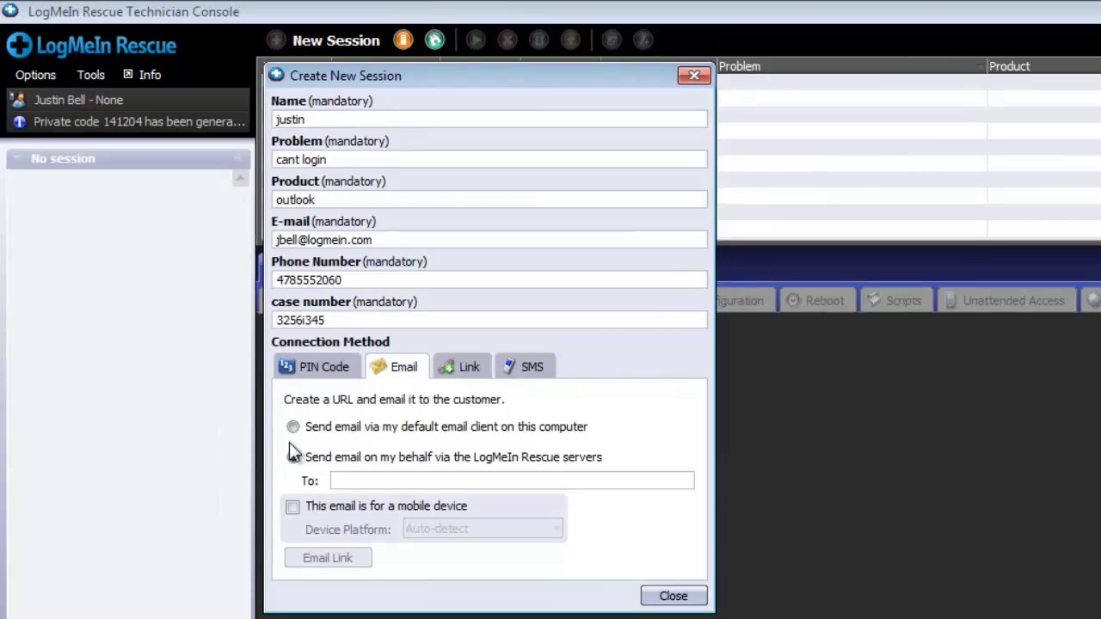
Step: Have the Rescue servers send the session link to the customer's e-mail address
click(292, 457)
click(326, 476)
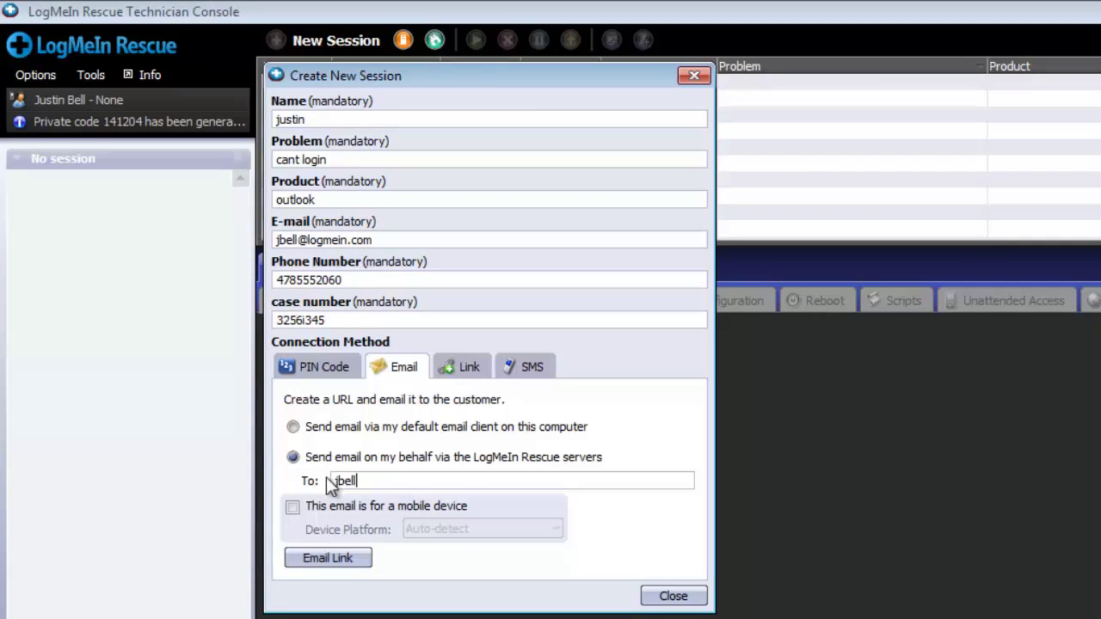
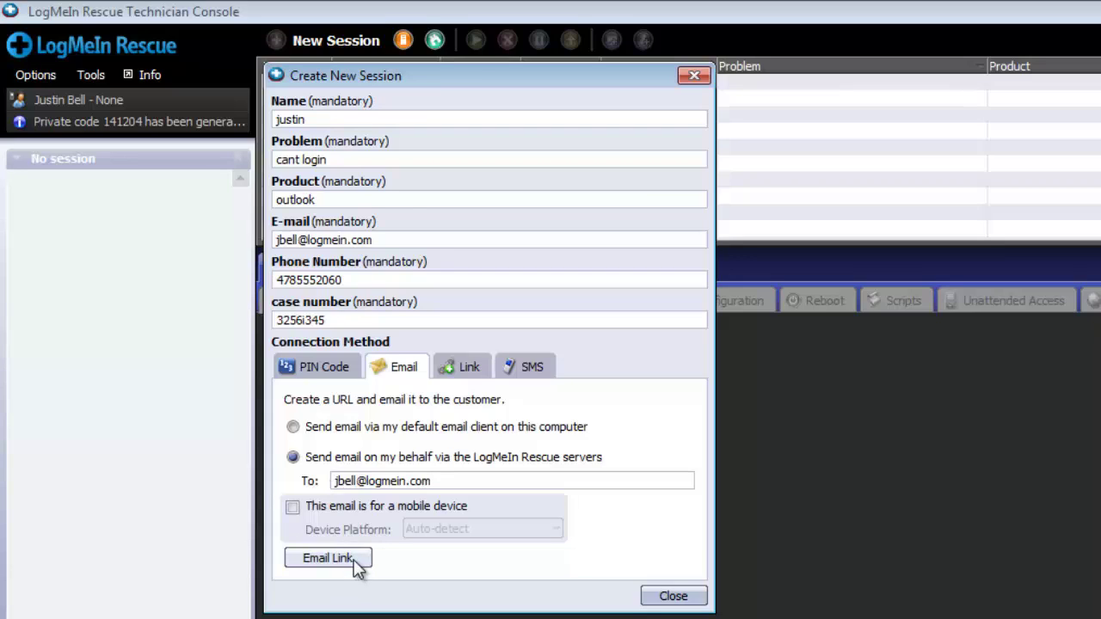
click(327, 558)
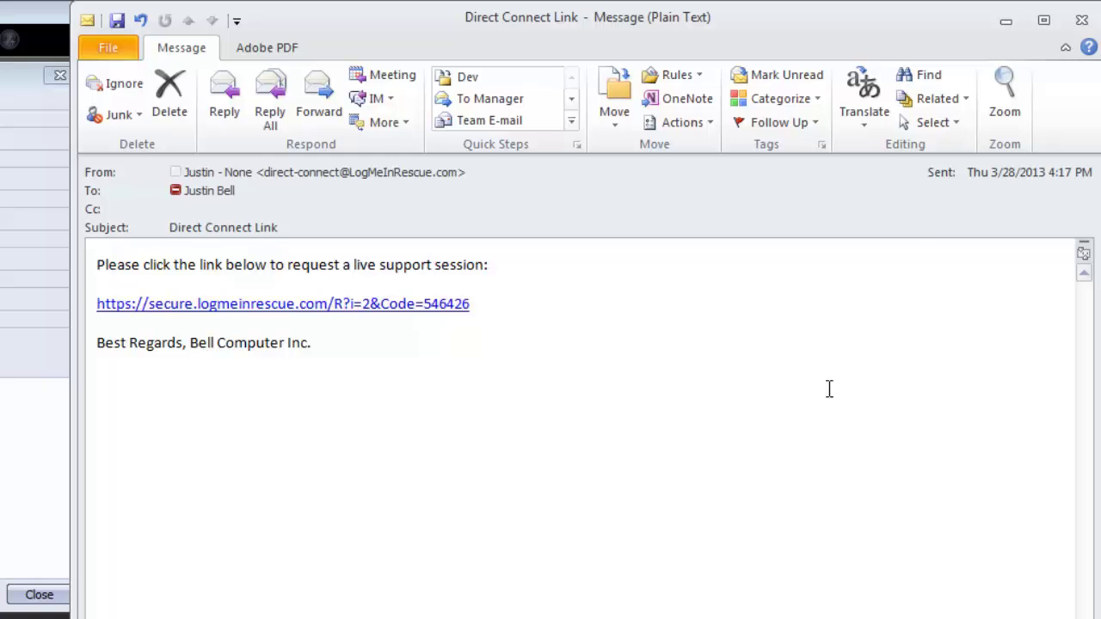
Step: Follow the emailed link, then save and run the Rescue applet
click(419, 304)
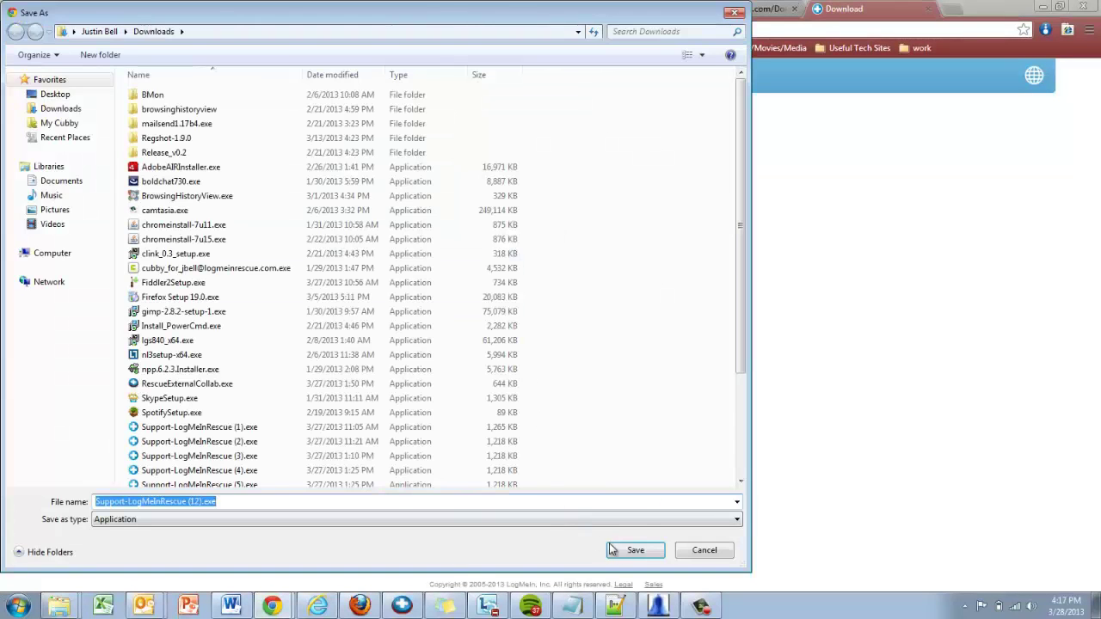
click(634, 550)
click(68, 576)
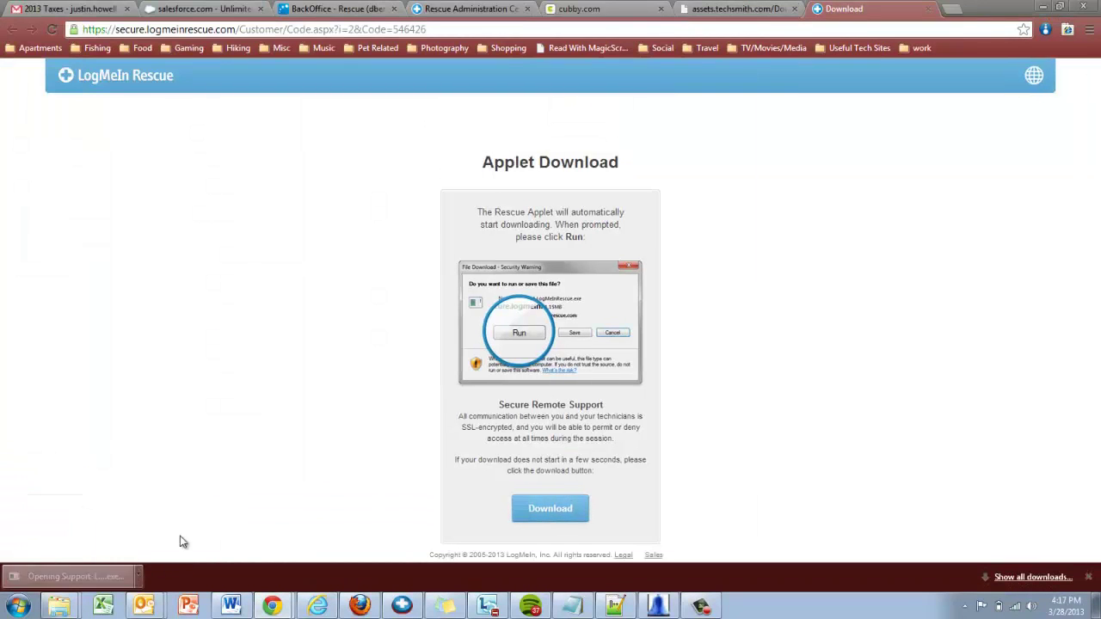
click(589, 312)
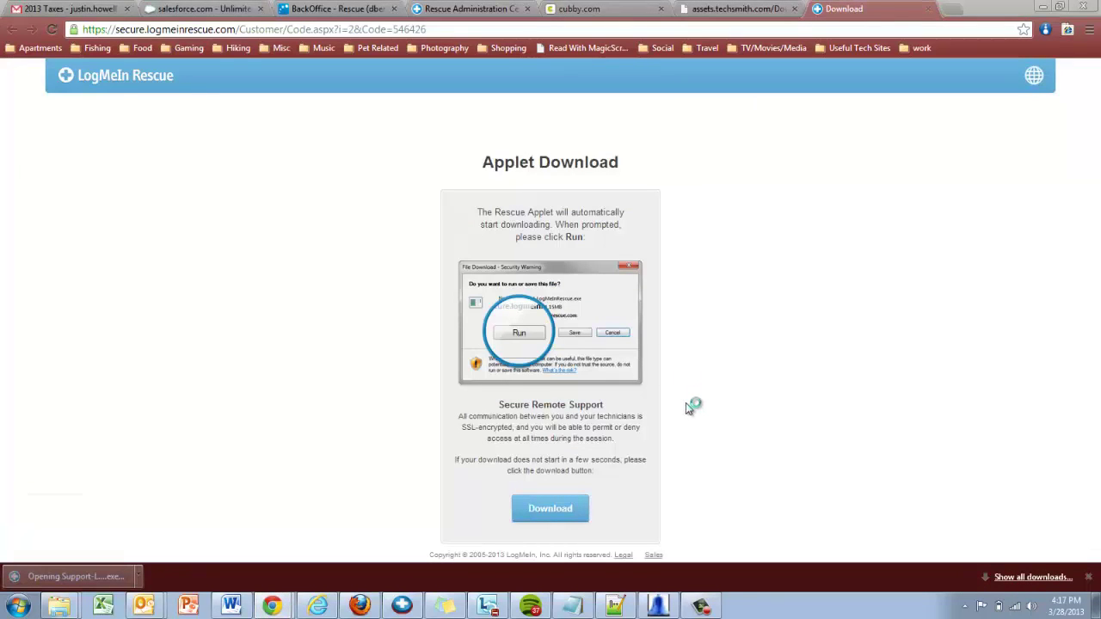
Step: Return to the console, close the new session form and start the waiting session
click(401, 607)
click(426, 379)
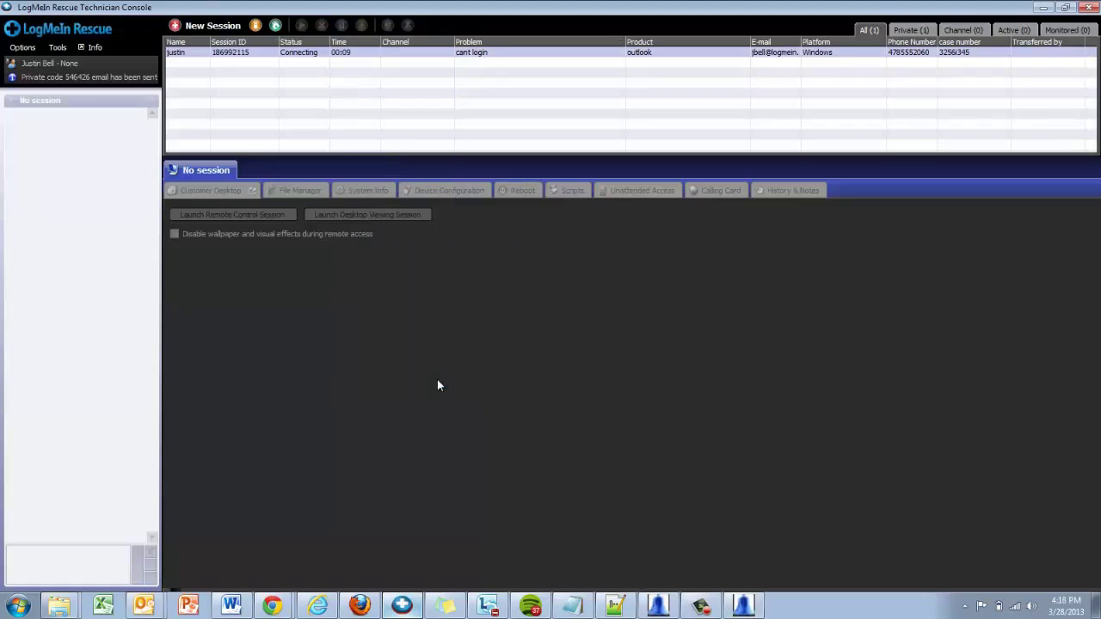
double_click(316, 53)
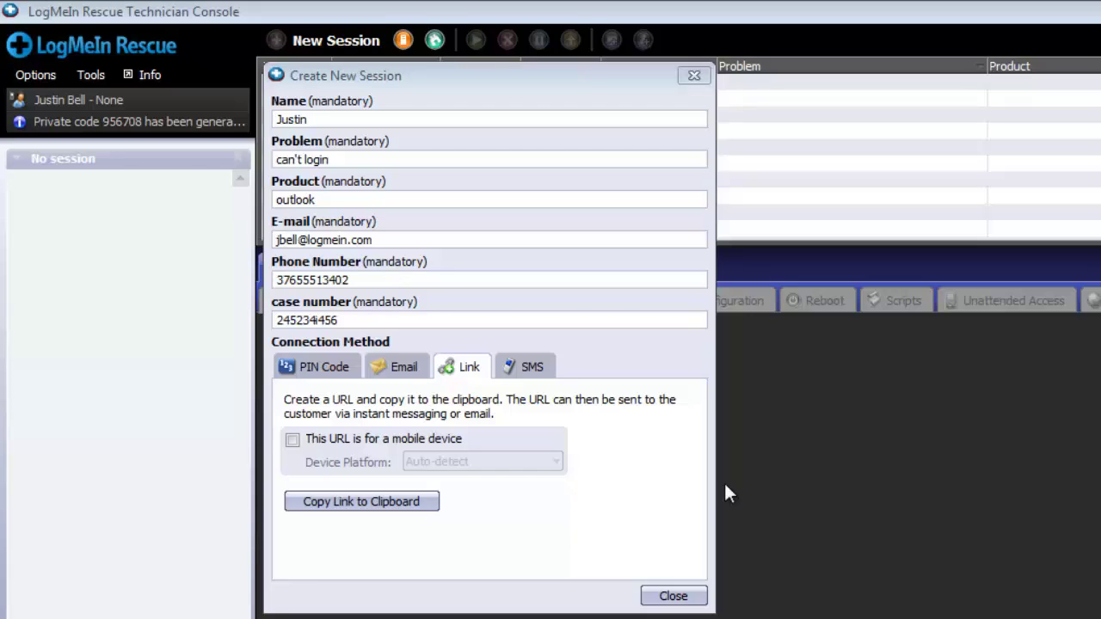
Step: Leave 'This URL is for a mobile device' unchecked and copy the session link to the clipboard
click(350, 446)
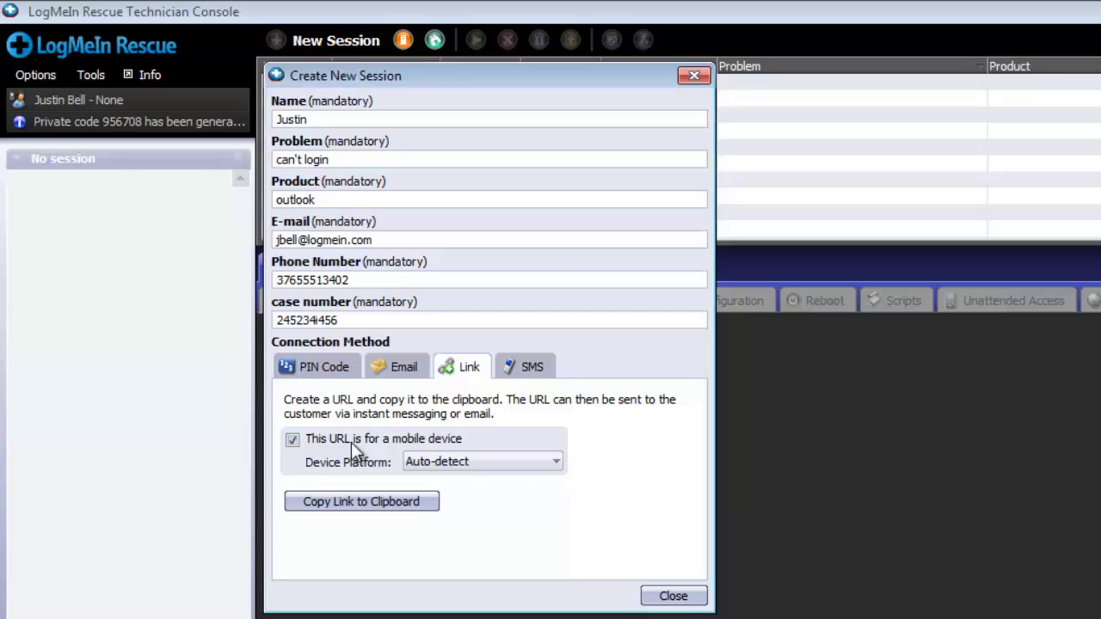
click(554, 464)
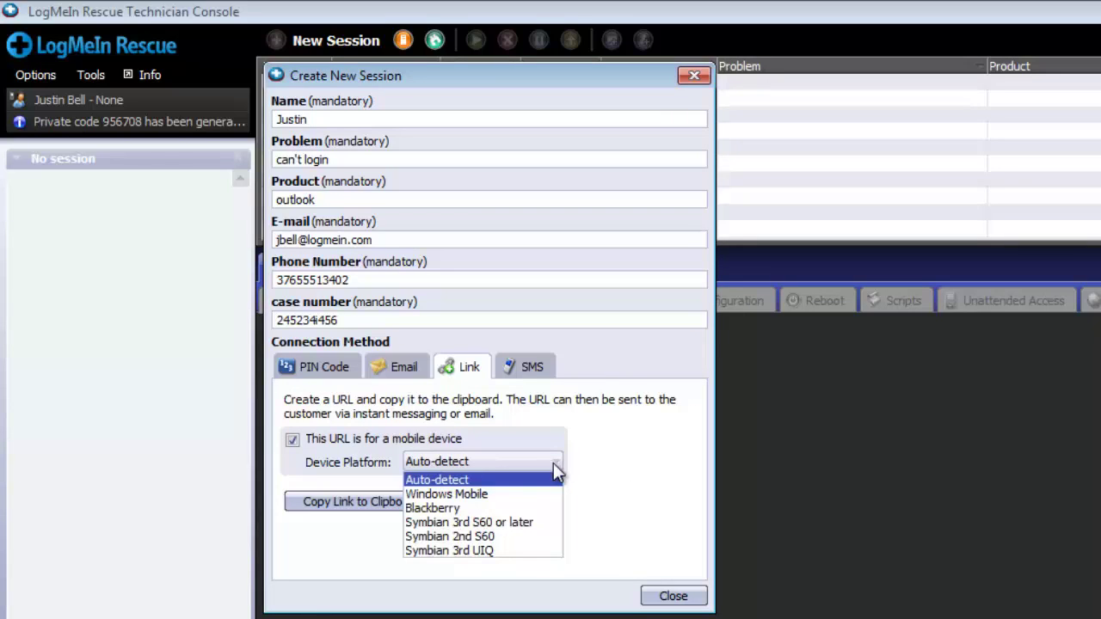
click(553, 463)
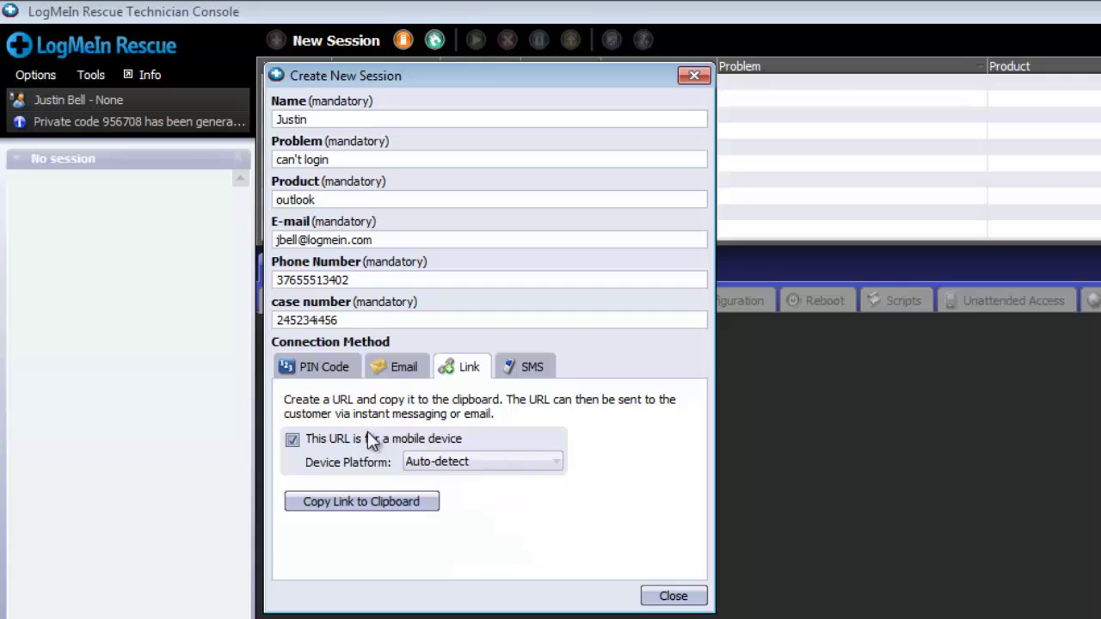
click(364, 436)
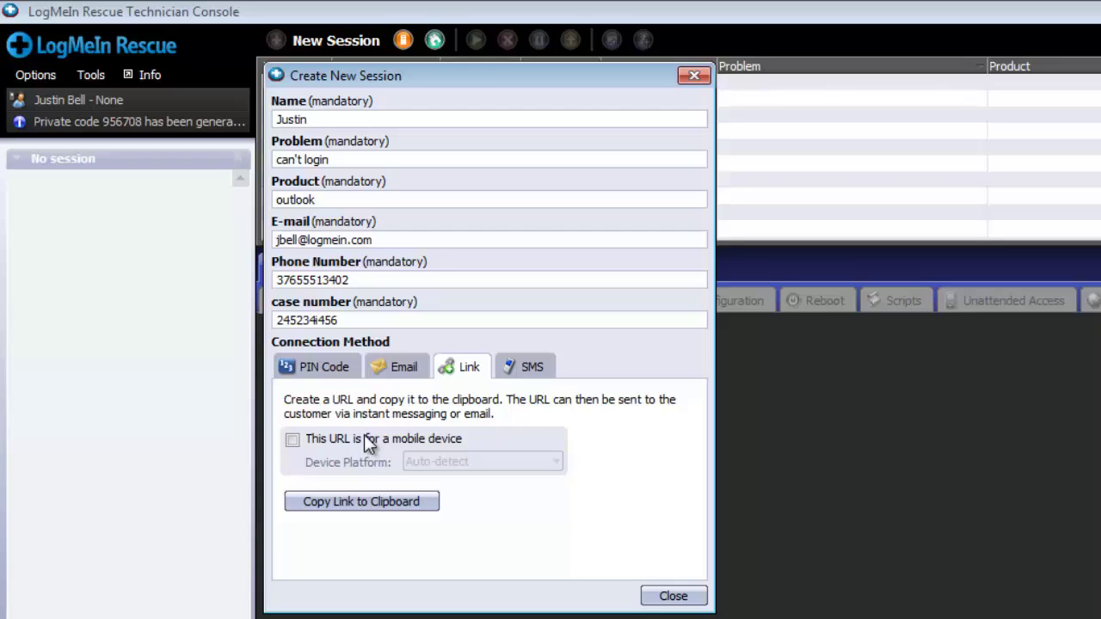
click(359, 507)
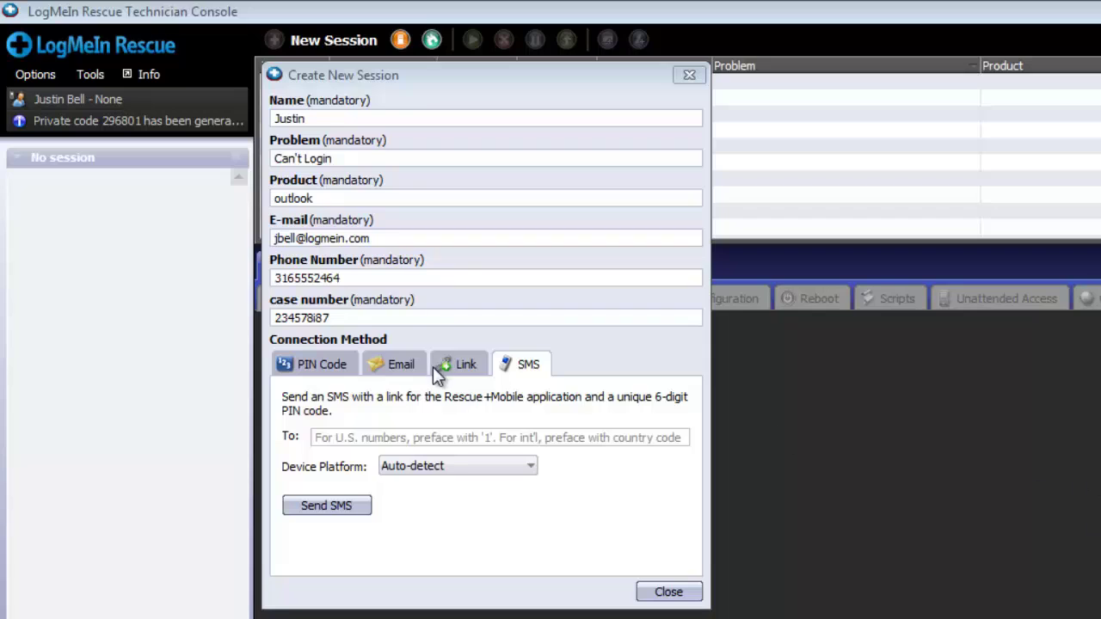
Step: Send the session SMS to the customer's mobile number, keeping Device Platform on Auto-detect
click(463, 437)
text(1)
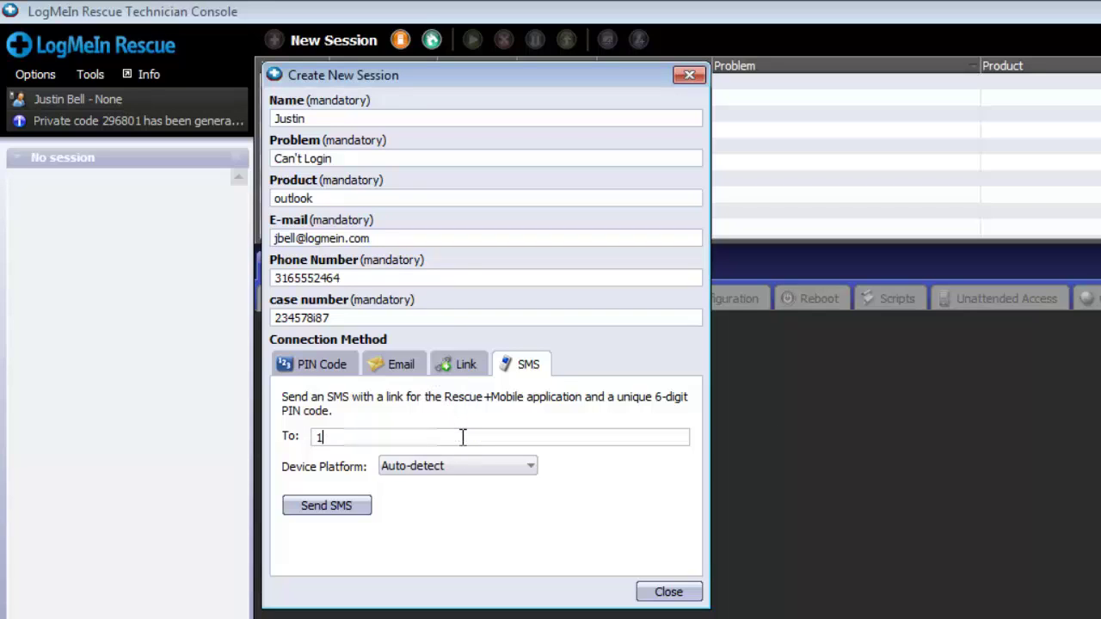
text(4785551234)
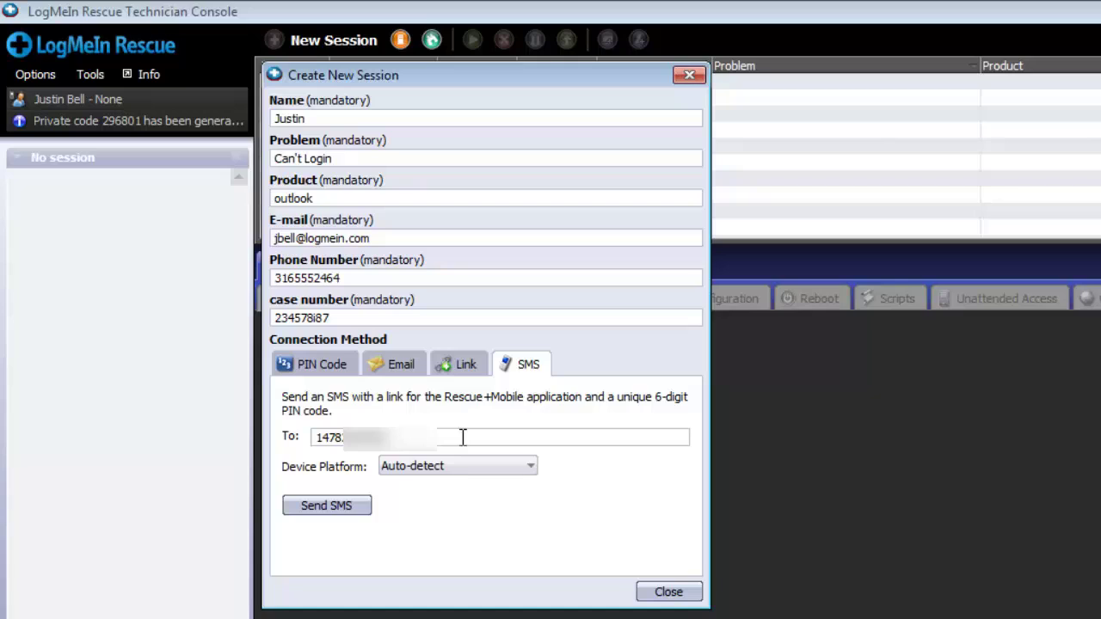
click(456, 468)
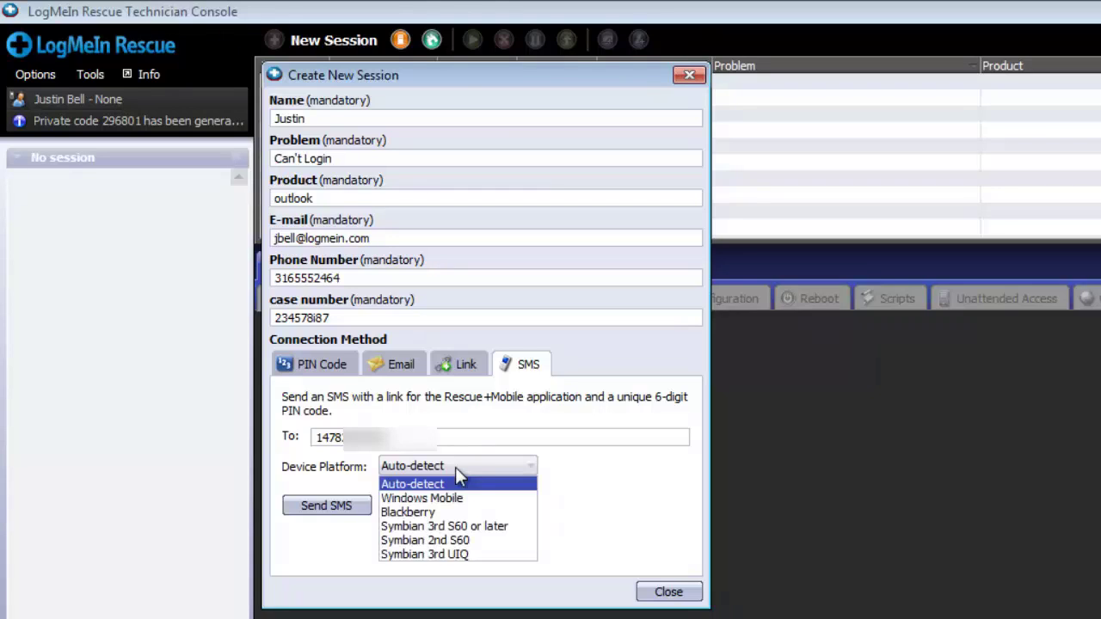
click(456, 469)
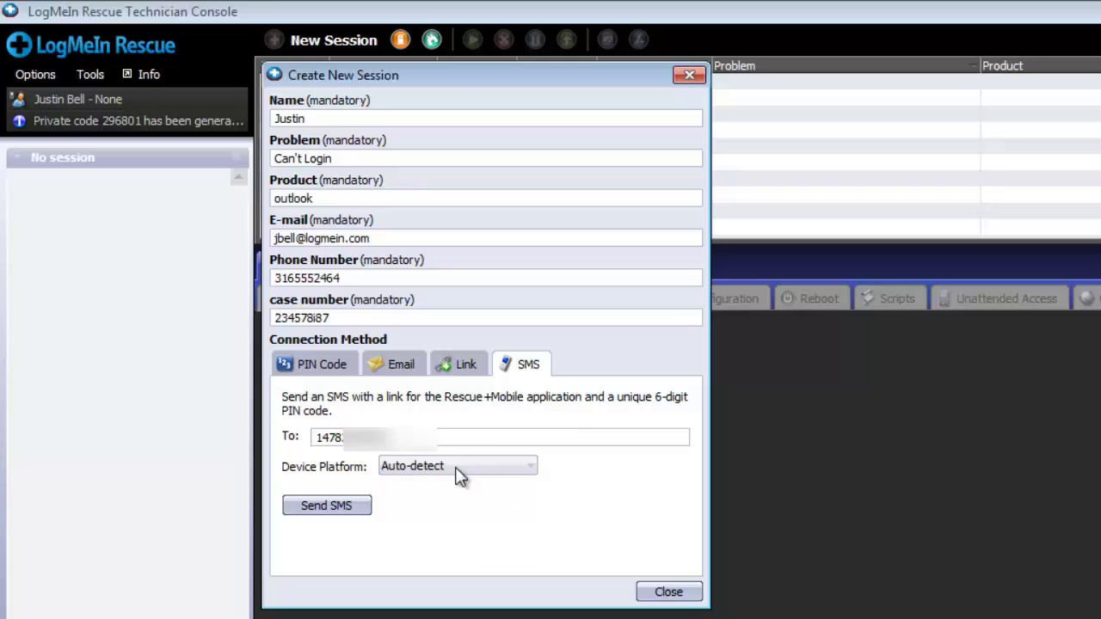
click(348, 509)
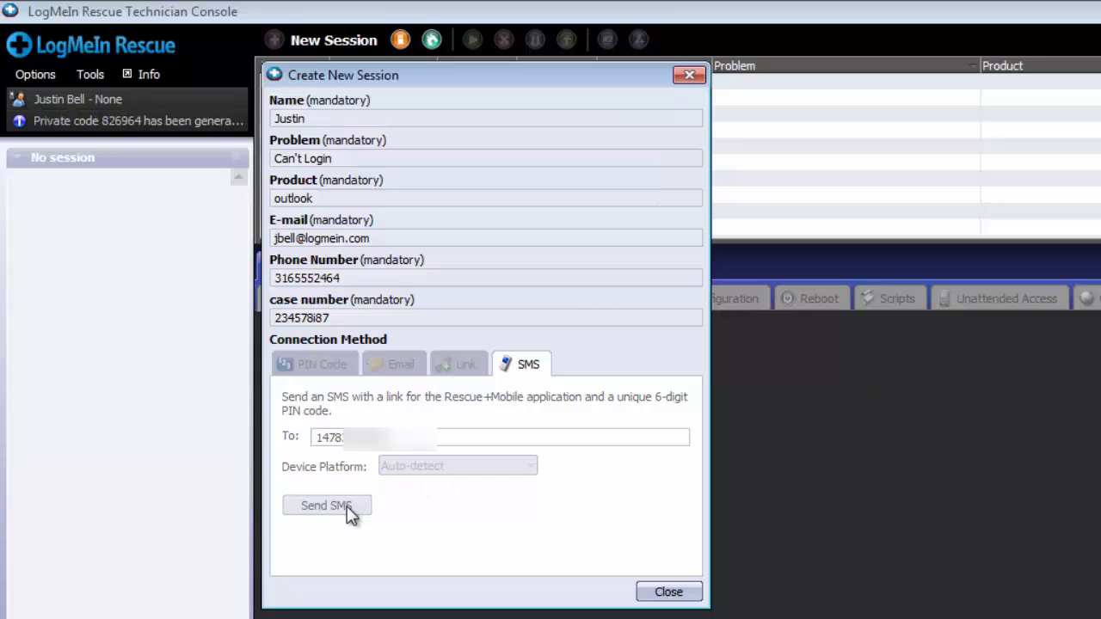